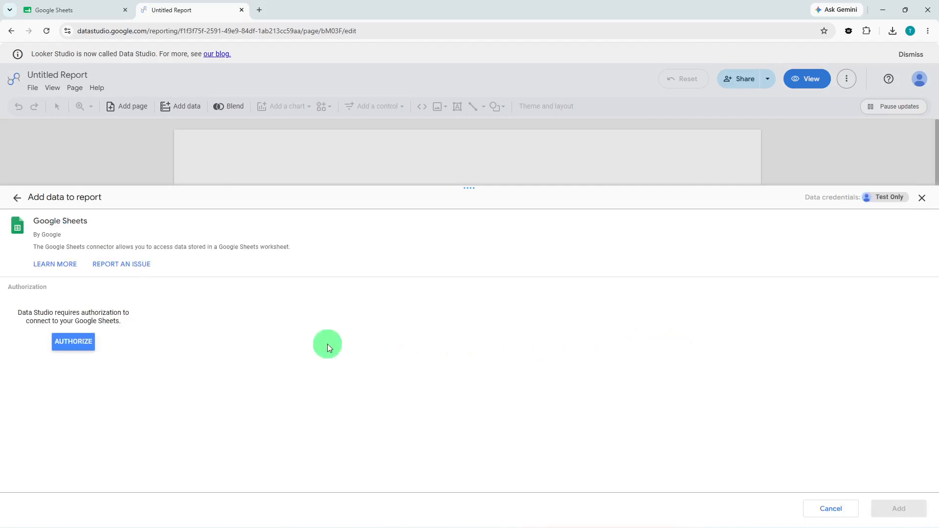
Step: Authorize the Google Sheets connector with the existing Google account and add the Form Data worksheet of the Public Form spreadsheet to the report
click(87, 341)
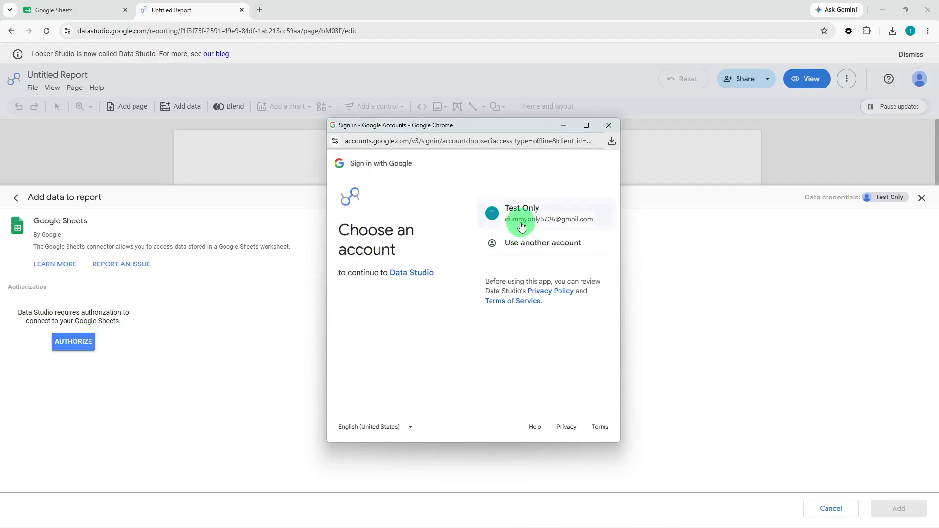
click(521, 222)
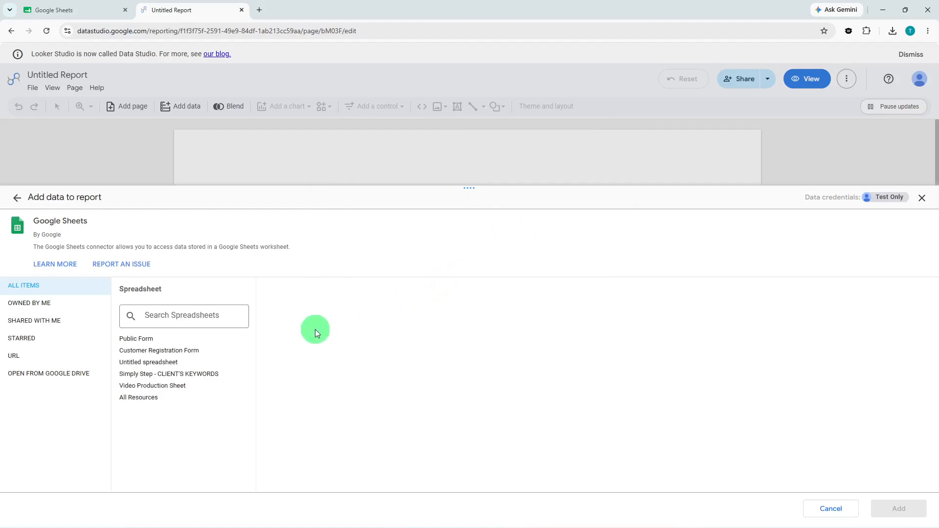
click(219, 342)
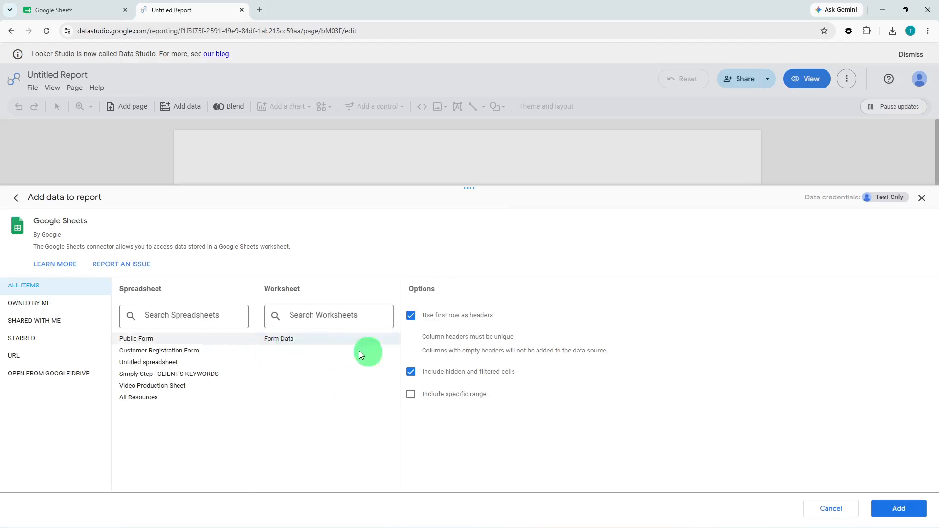
click(890, 509)
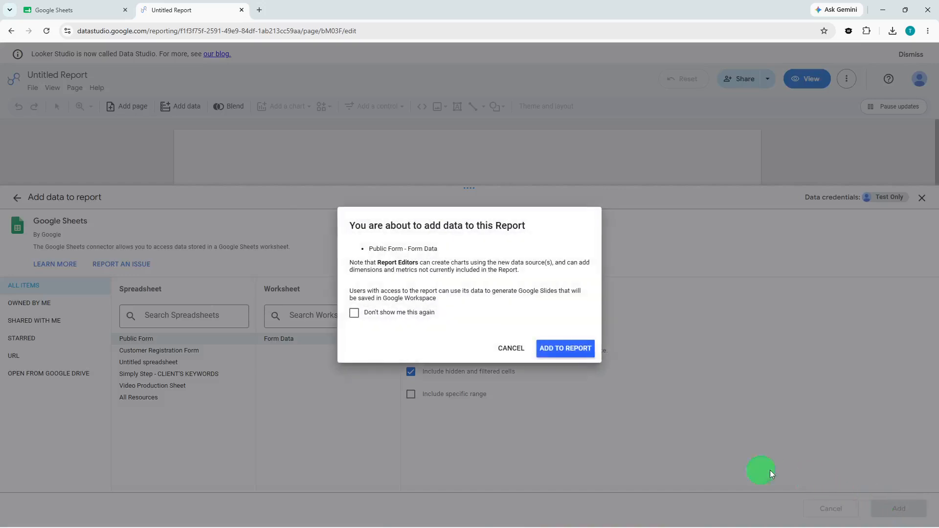
click(553, 348)
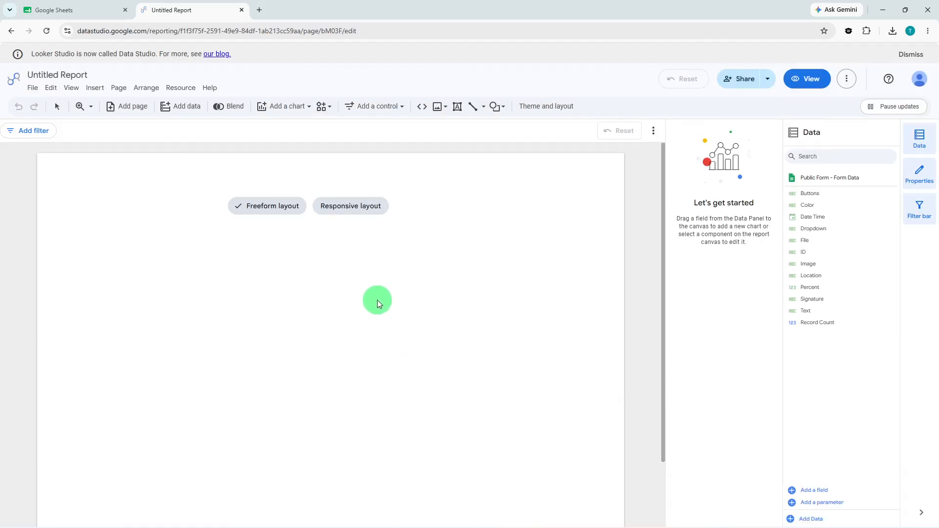
Step: Choose the freeform layout for the blank report page
scroll(380, 301, down, 2)
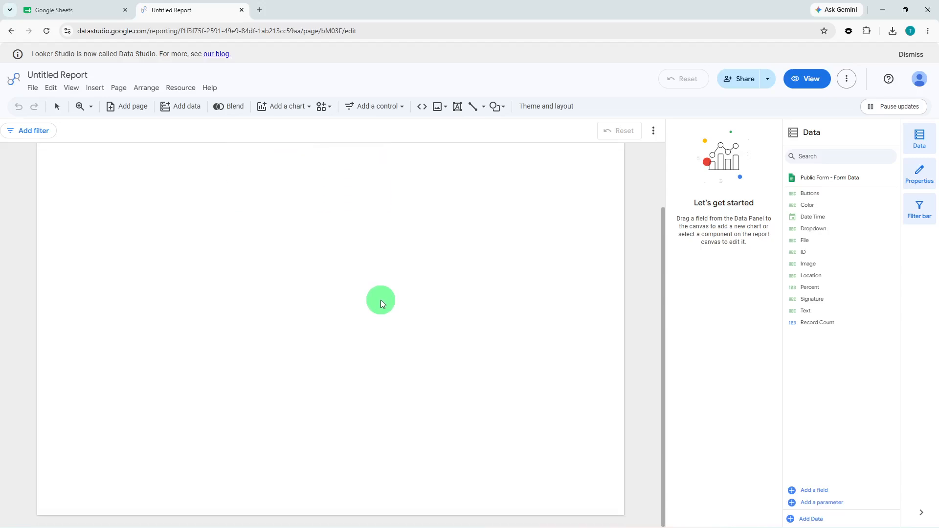
scroll(380, 300, up, 2)
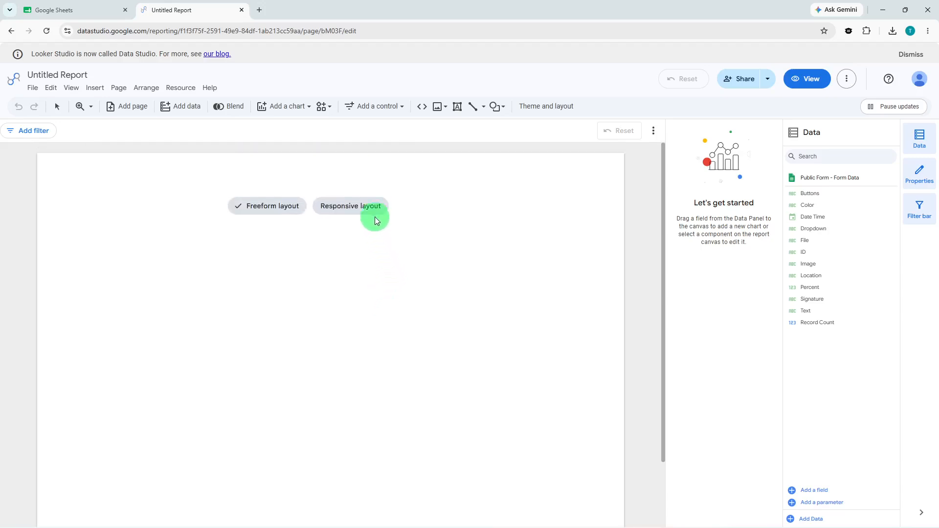
click(297, 205)
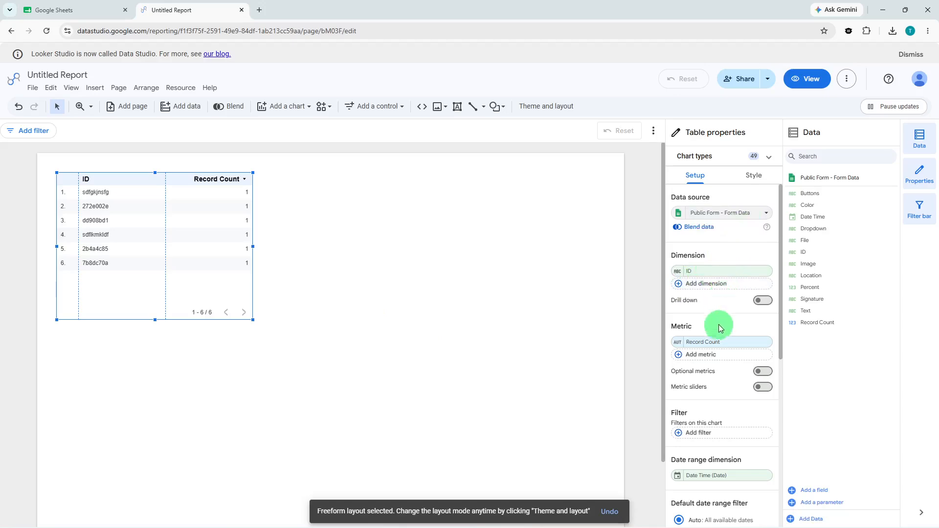
scroll(718, 341, down, 3)
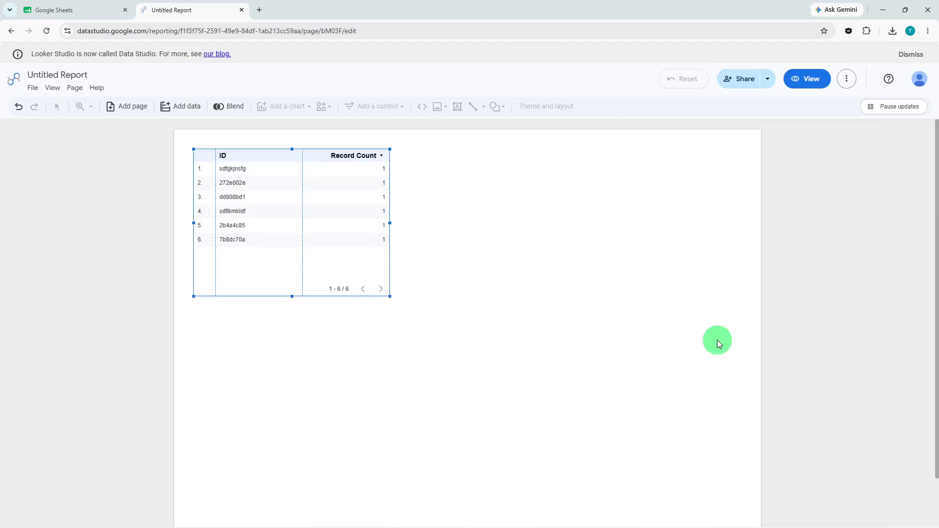
scroll(719, 343, down, 1)
scroll(718, 343, up, 1)
click(491, 309)
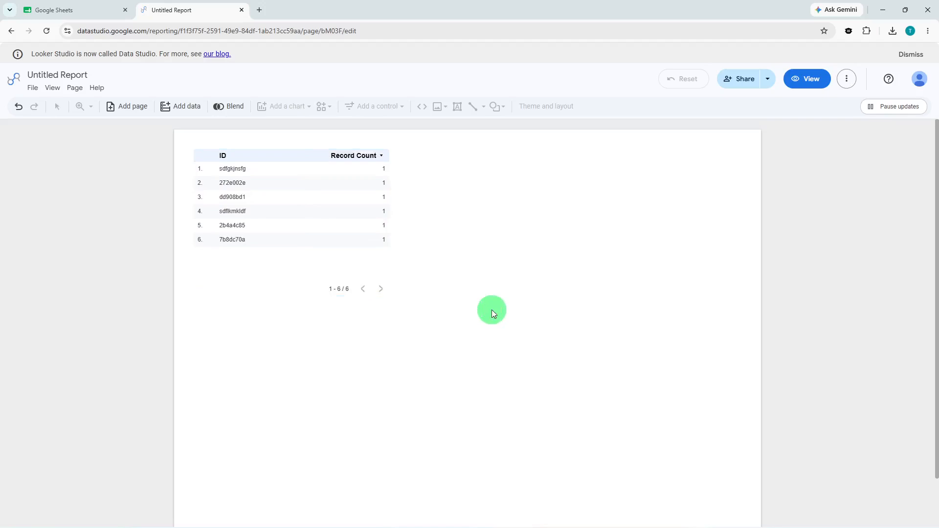
Step: Enlarge the ID and Record Count table so it spans most of the page width and about half the visible page height
click(376, 247)
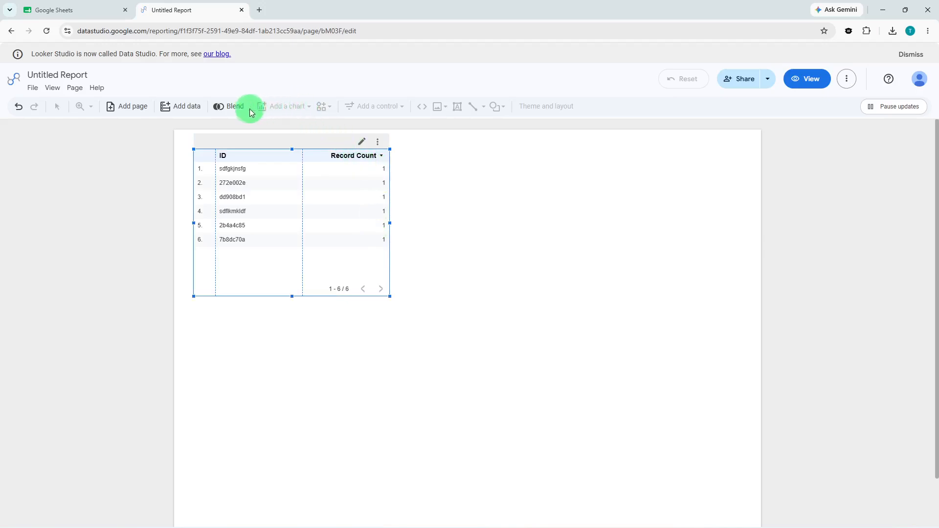
click(362, 145)
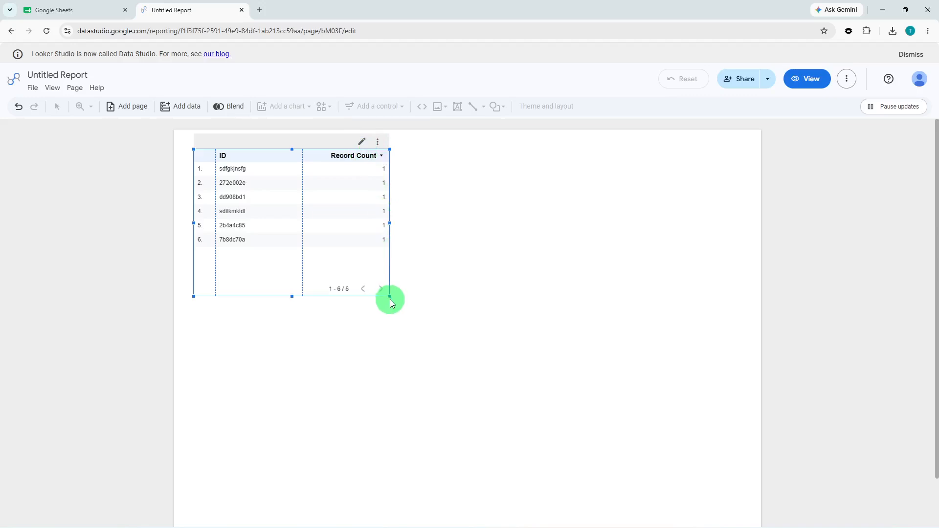
drag(390, 297, 683, 410)
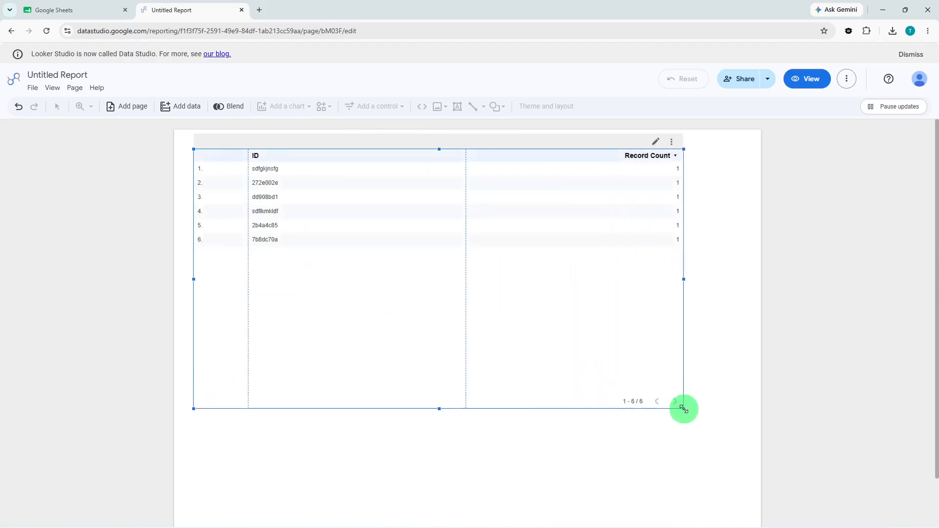
click(703, 370)
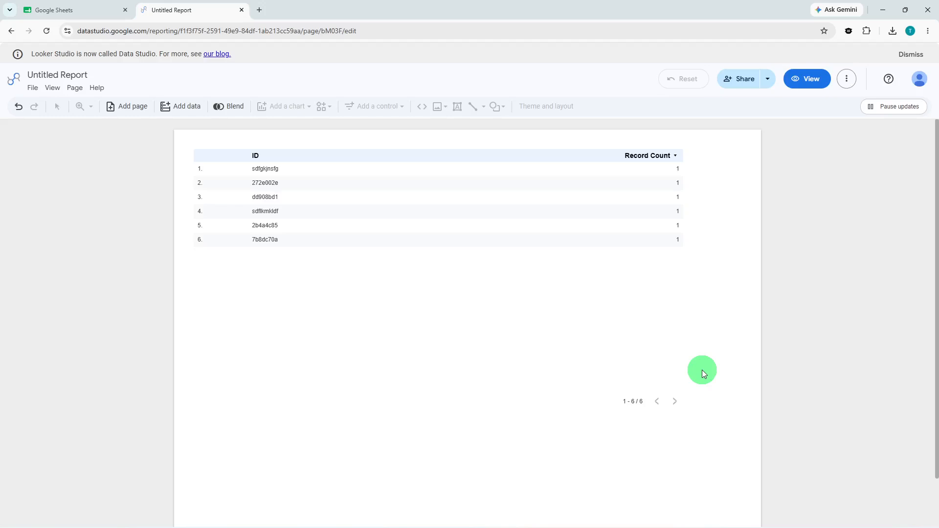
Step: Switch the table's Record Count sorting to ascending and back to descending
click(665, 352)
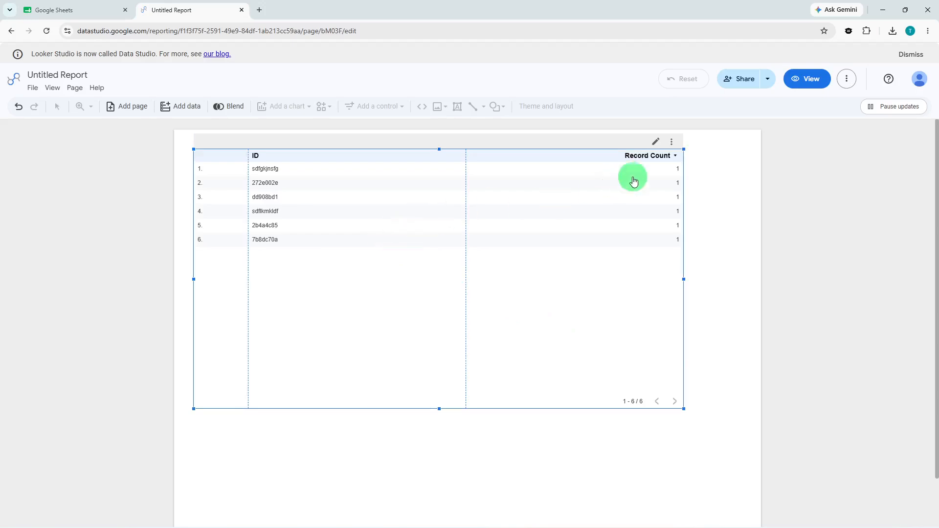
click(656, 160)
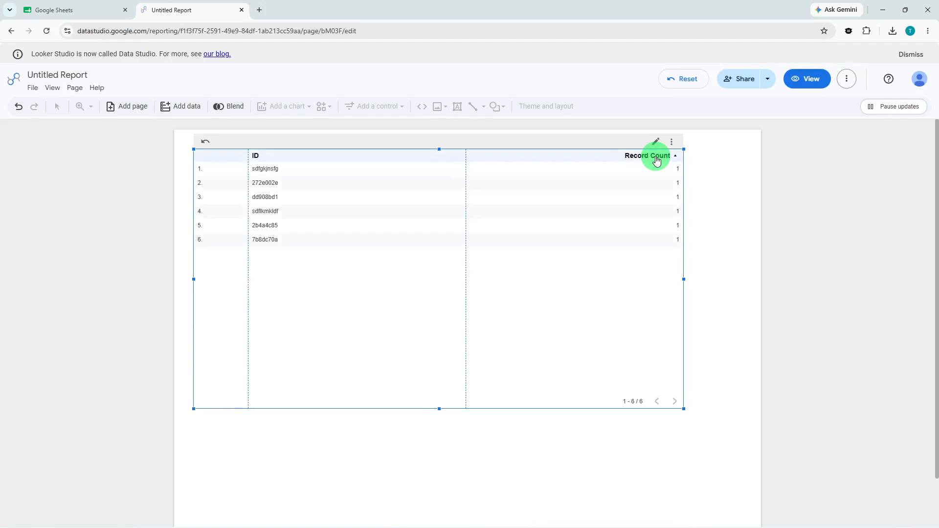
click(672, 156)
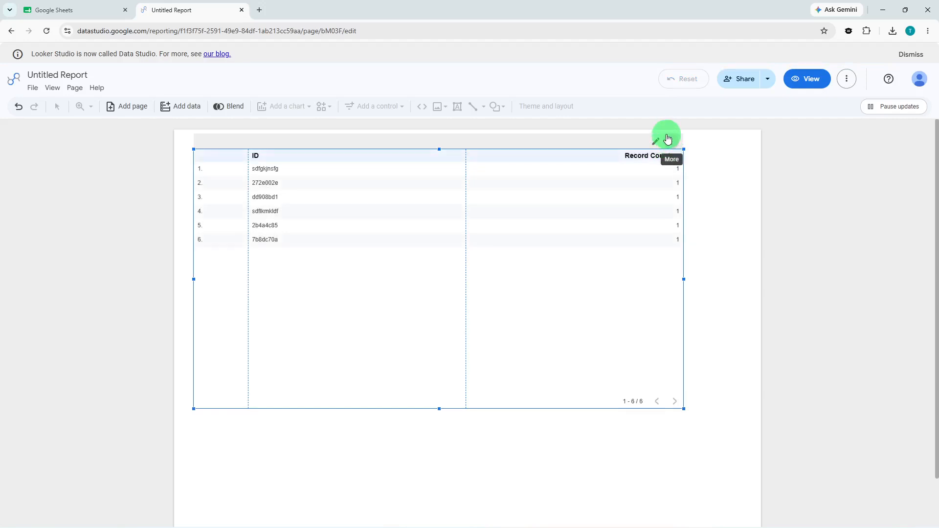
Step: View the underlying data of the table, close that view and deselect the table
click(658, 141)
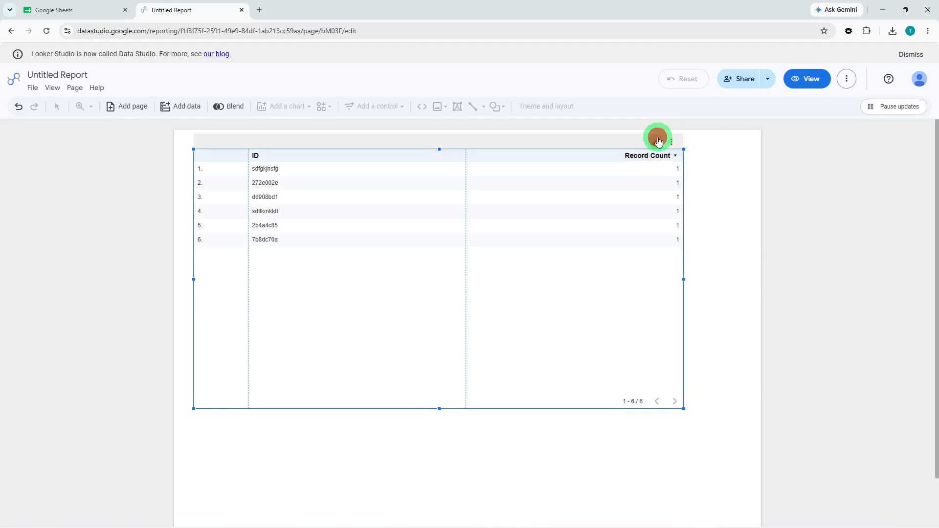
click(669, 142)
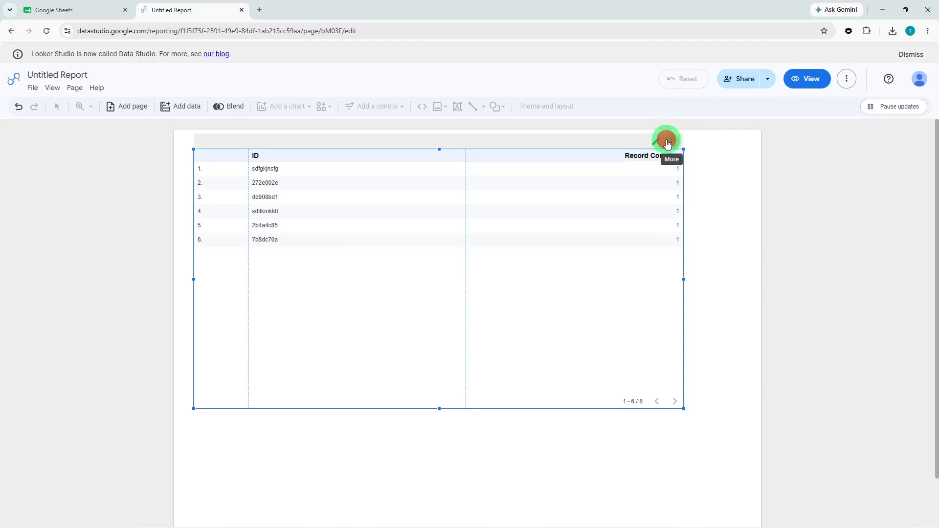
mouse_move(669, 143)
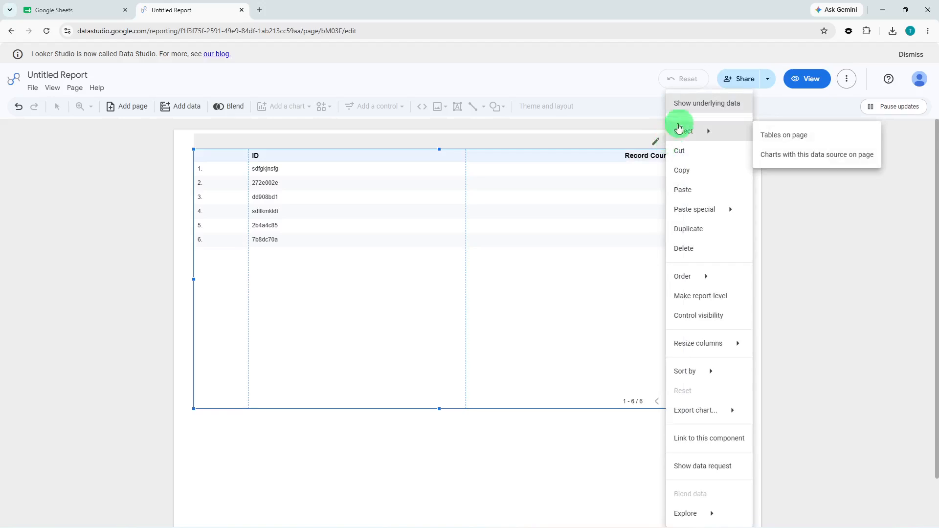
click(696, 101)
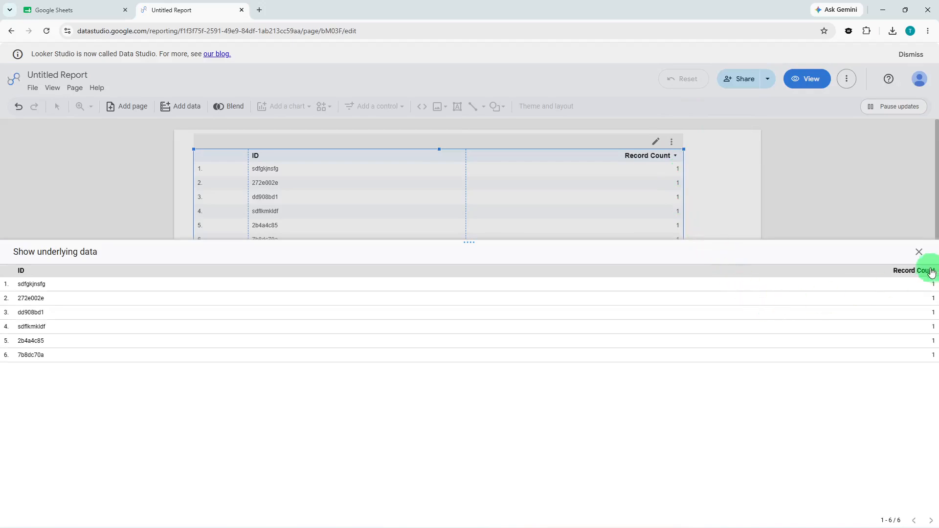
click(919, 252)
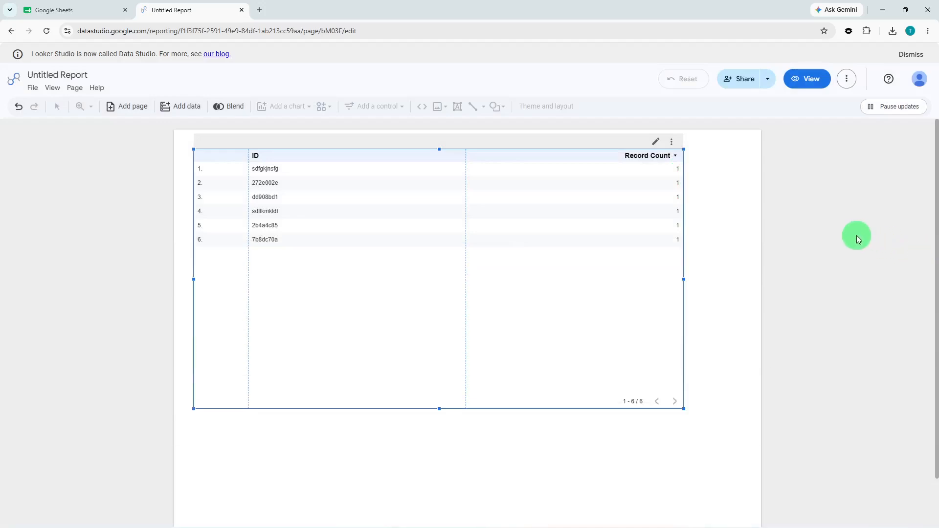
click(857, 236)
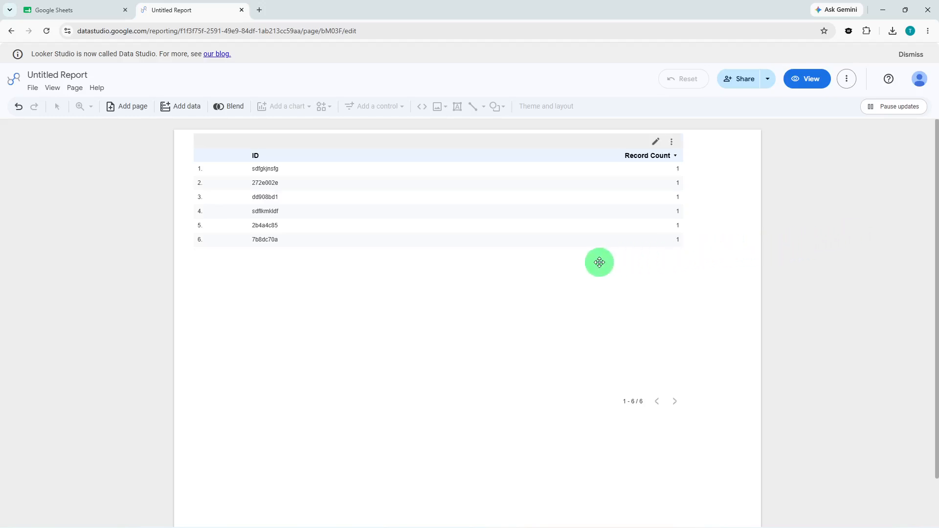
Step: Rename the report as Dashboard
click(527, 311)
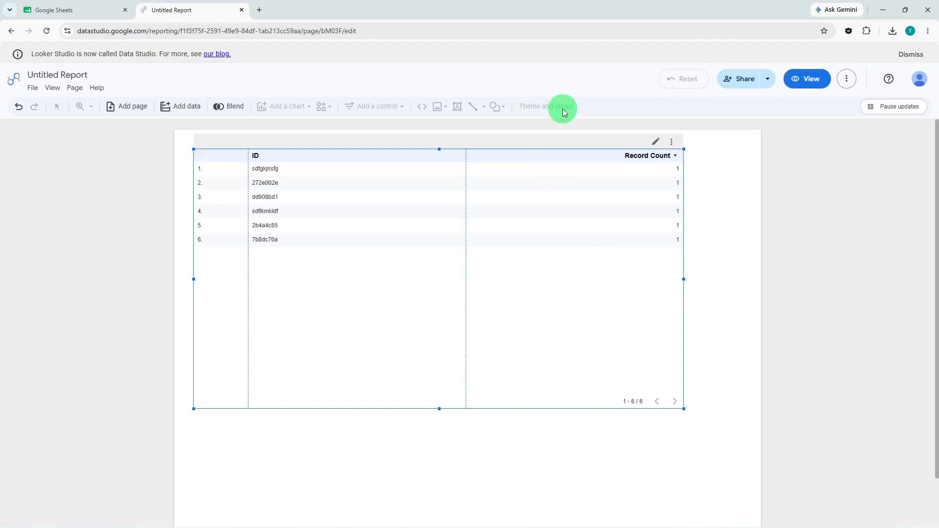
click(68, 75)
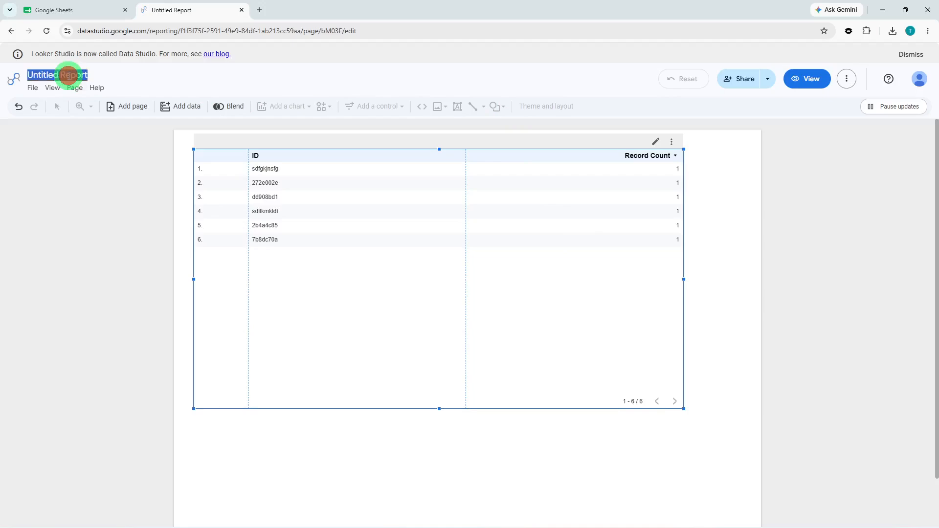
key(BackSpace)
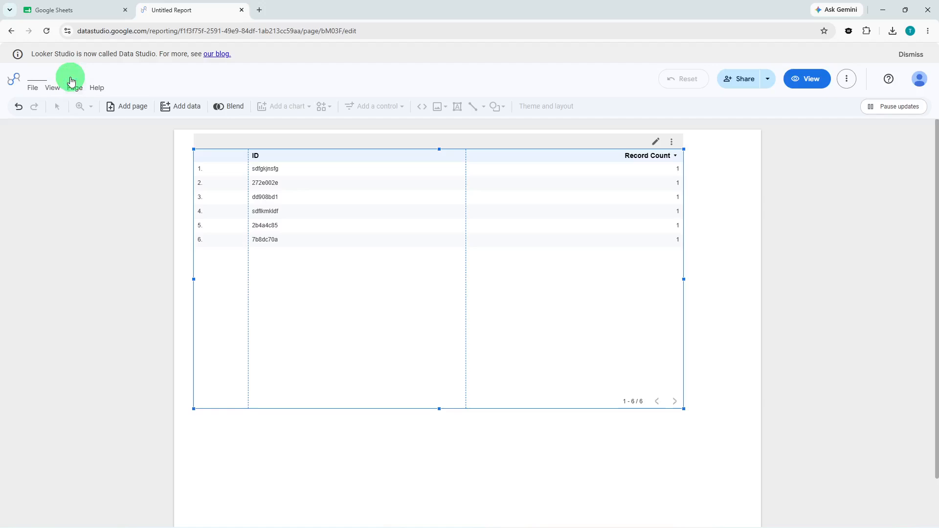
text(Dash)
text(boaar)
text(rd)
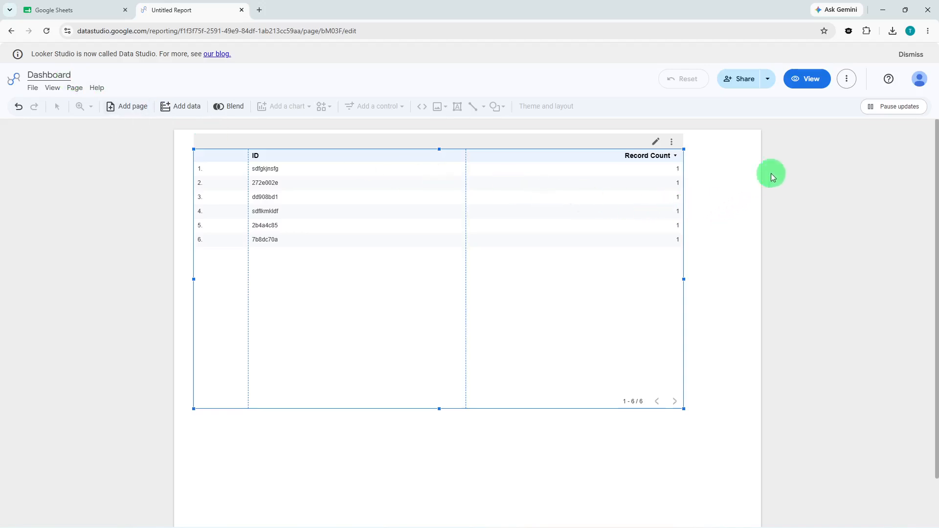
click(789, 161)
Step: Preview the report in view mode and return to editing
click(807, 80)
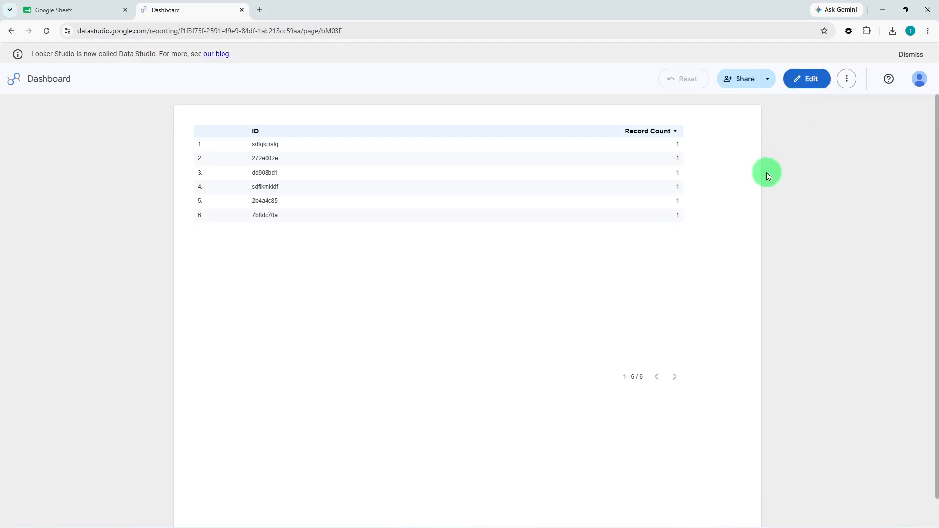
click(809, 90)
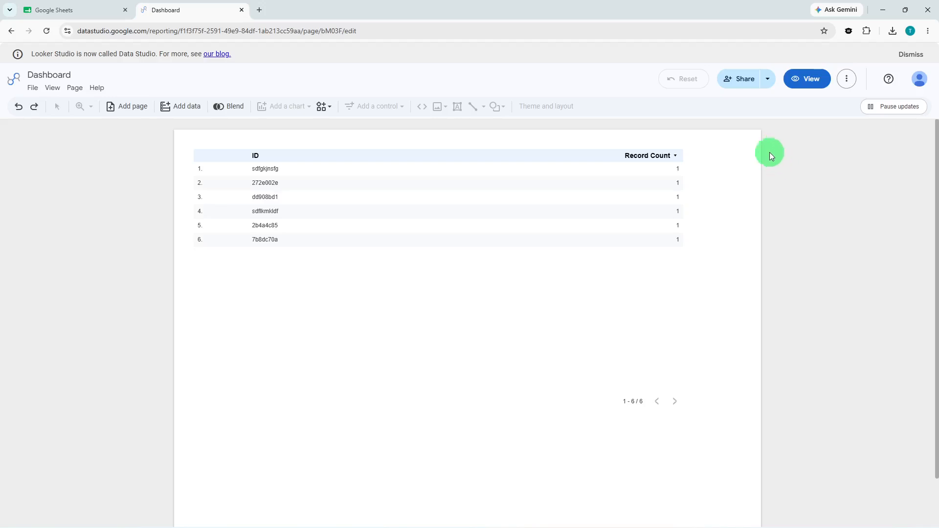
Step: Start sharing the report and add the second suggested contact's e-mail found with "test" as the recipient
click(734, 76)
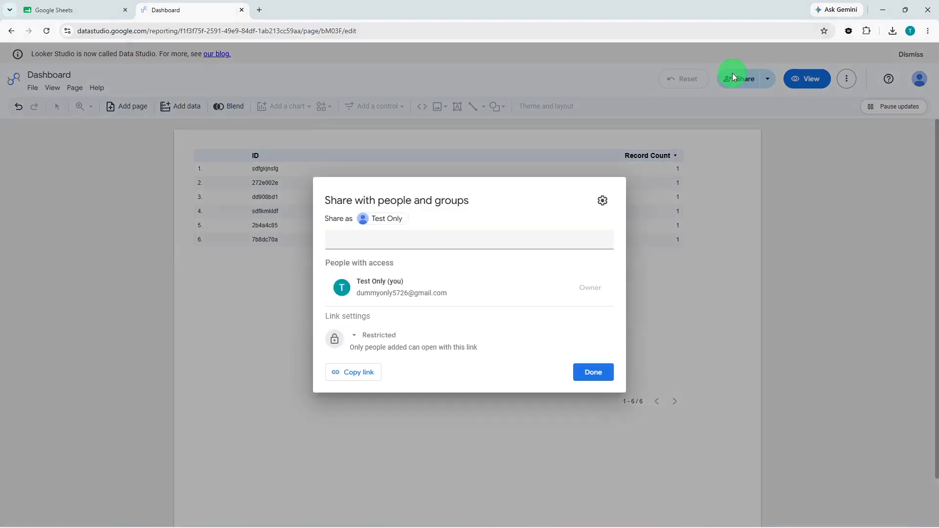
click(530, 234)
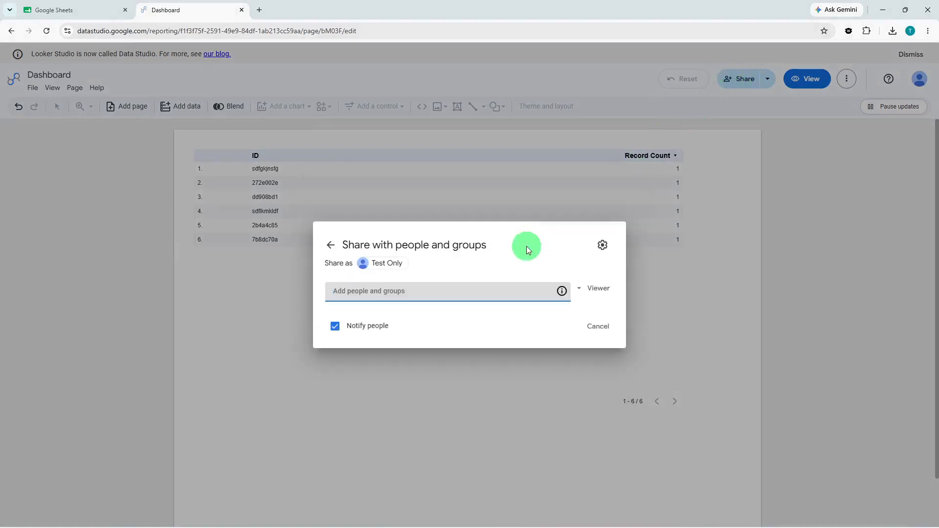
text(test)
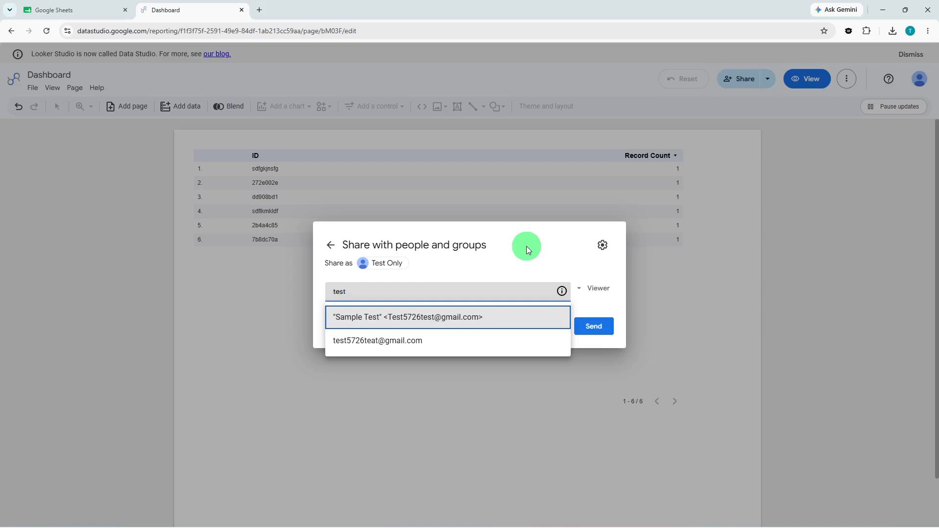
key(Down)
key(Return)
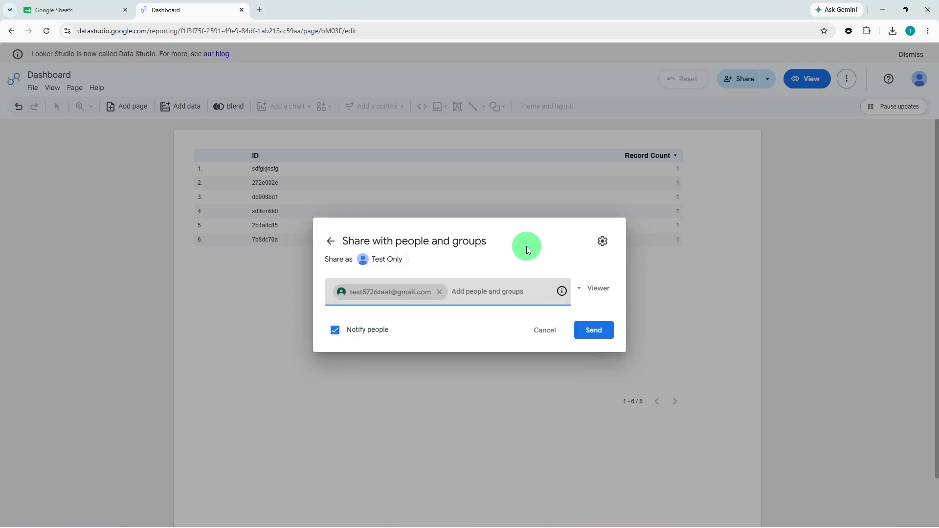
Step: Give the recipient the Editor role, send the sharing invitation with notification and finish sharing
click(578, 285)
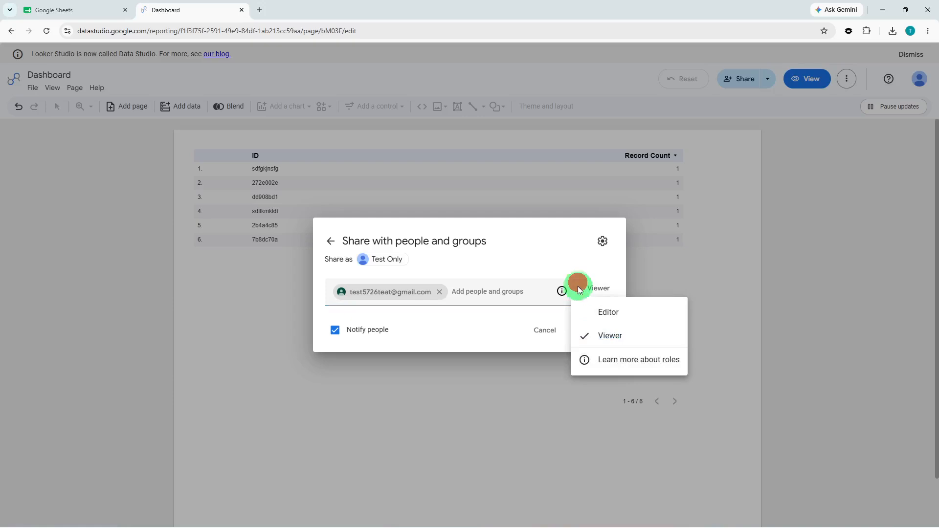
click(581, 306)
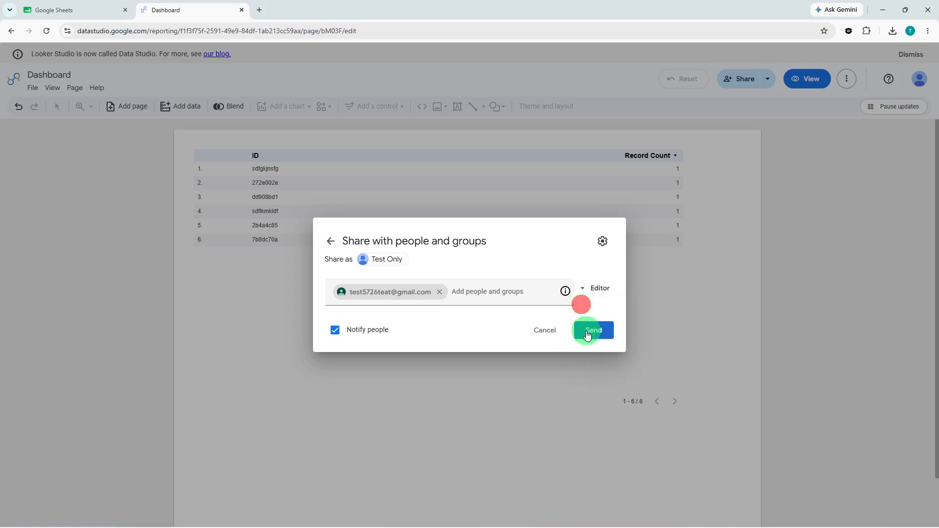
click(588, 331)
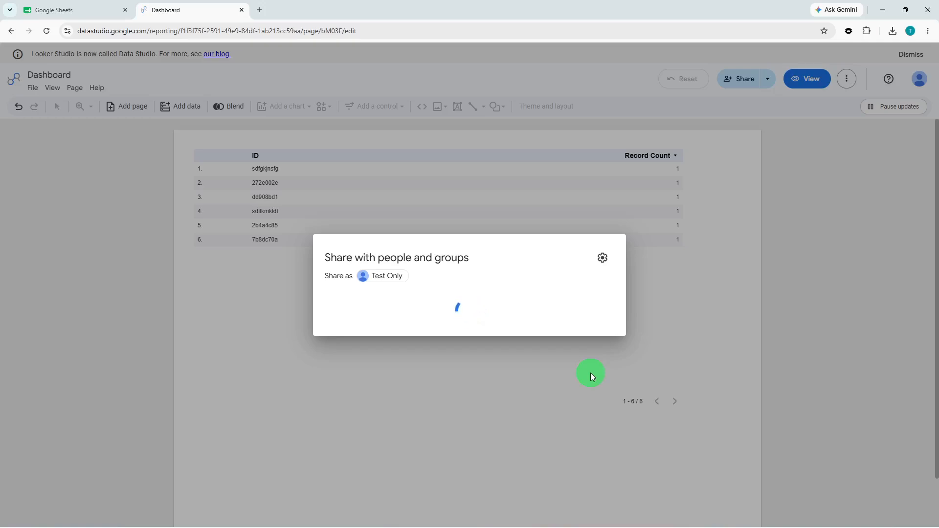
click(591, 372)
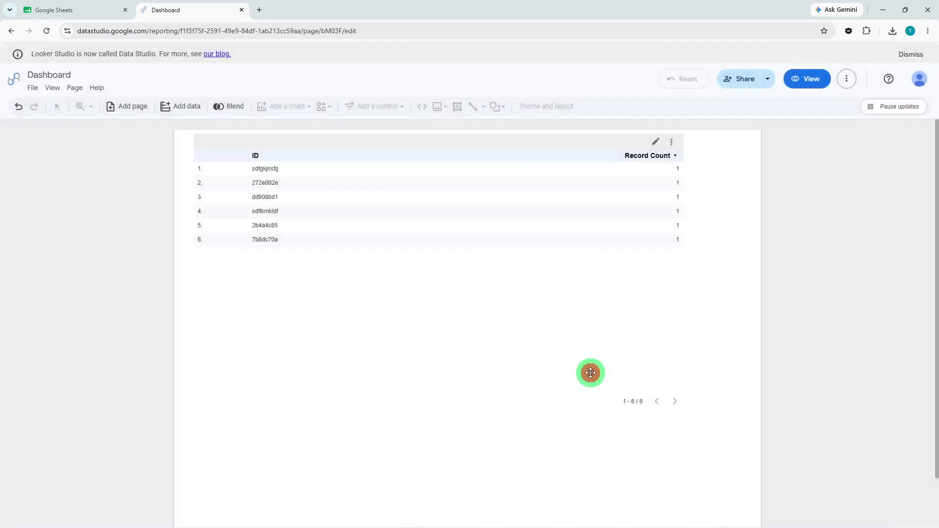